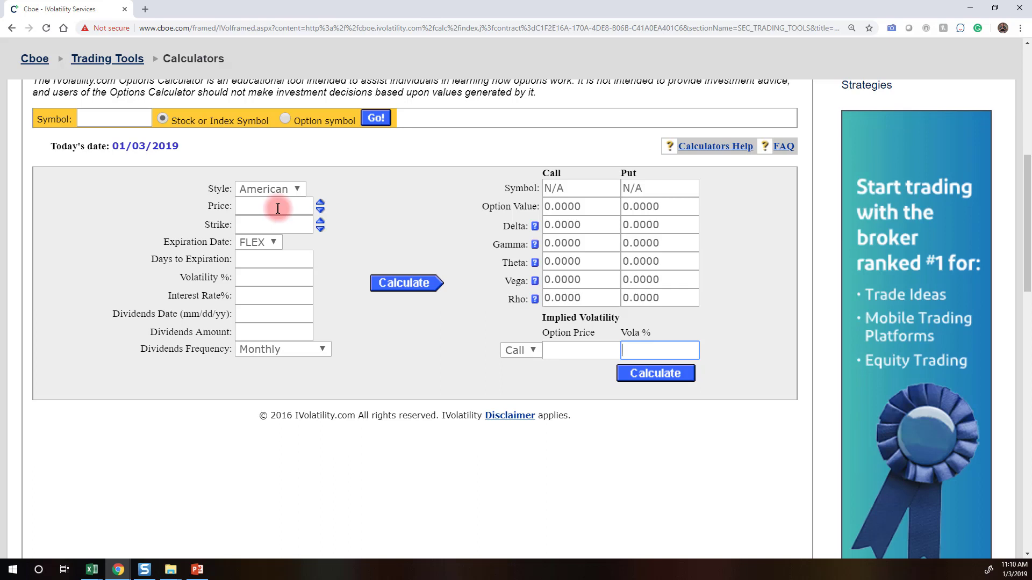
Enter price 100, strike 100 and 30 days to expiration
left_click(241, 207)
type("100")
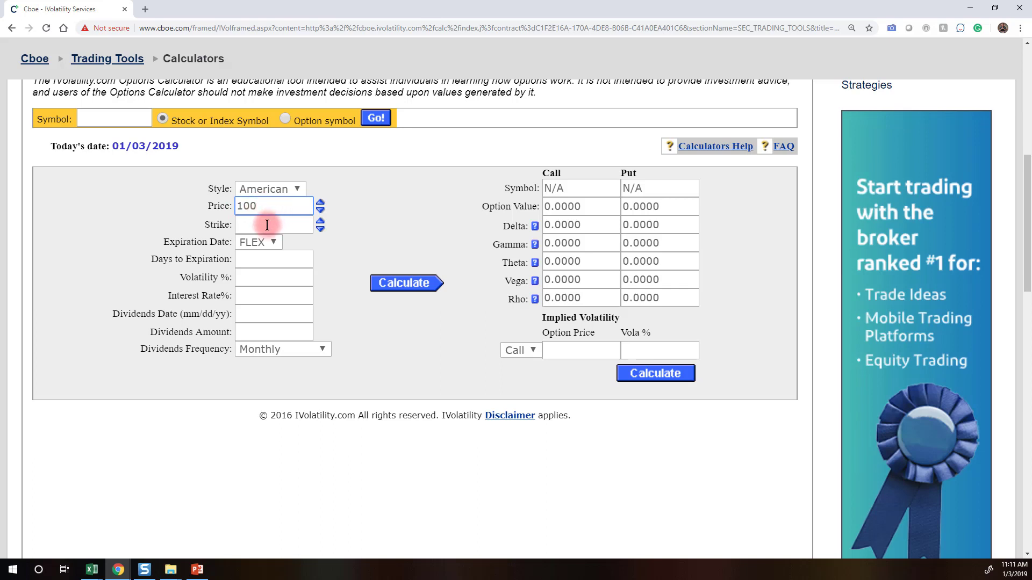
left_click(267, 224)
type("100")
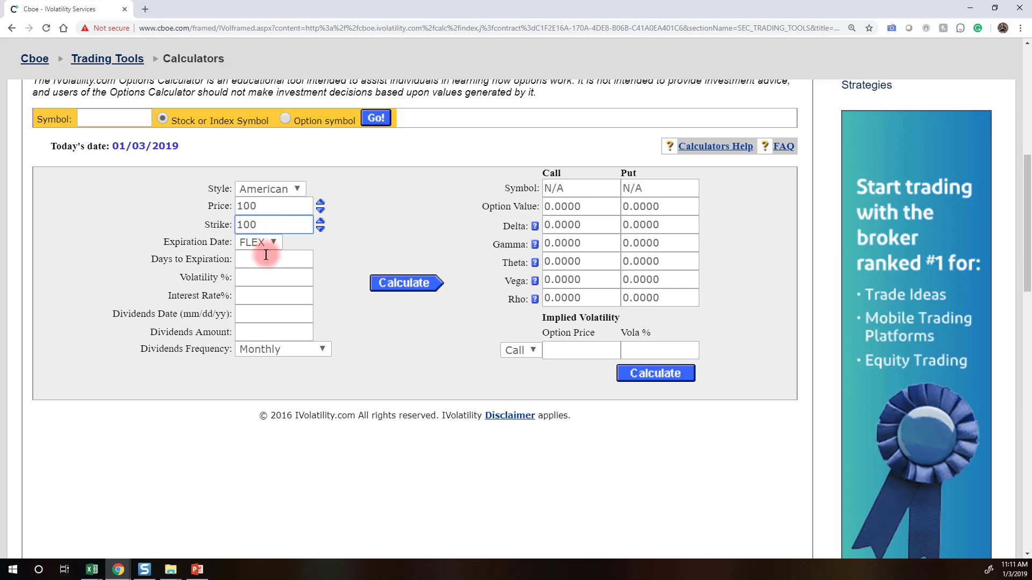
left_click(266, 255)
type("30")
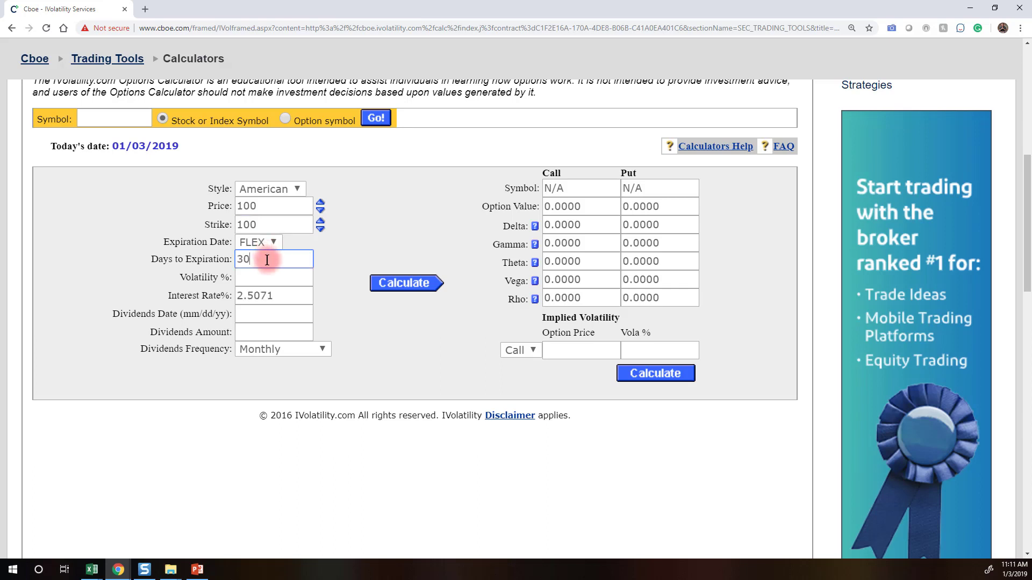
Set volatility to 20% and replace the 2.5071 interest rate with 2
left_click(266, 279)
type("20")
left_click(275, 294)
double_click(276, 293)
type("2")
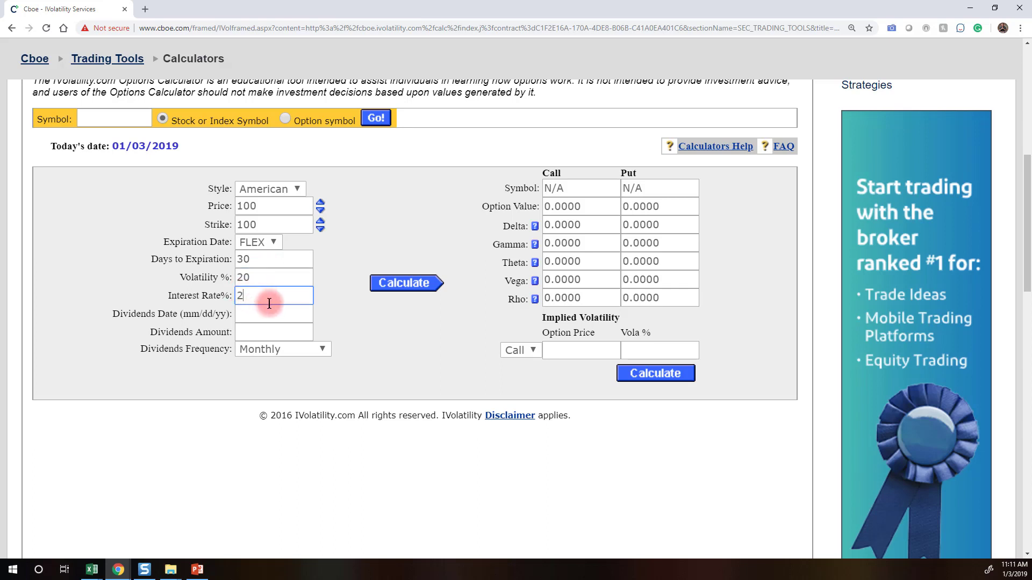
left_click(248, 332)
Set dividends to 0 and calculate, giving a 2.3694 call and 2.2138 put value
type("0")
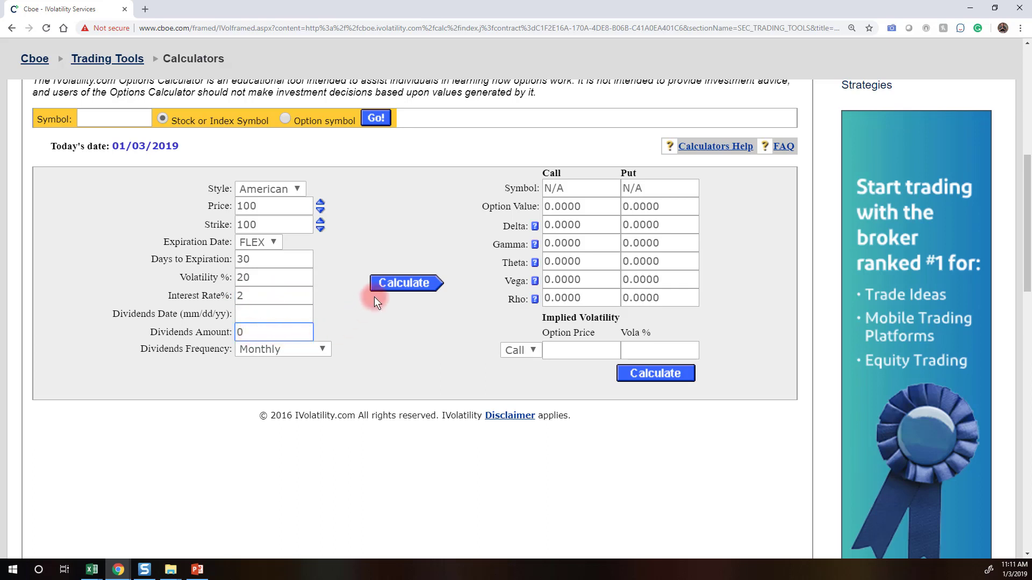
left_click(403, 288)
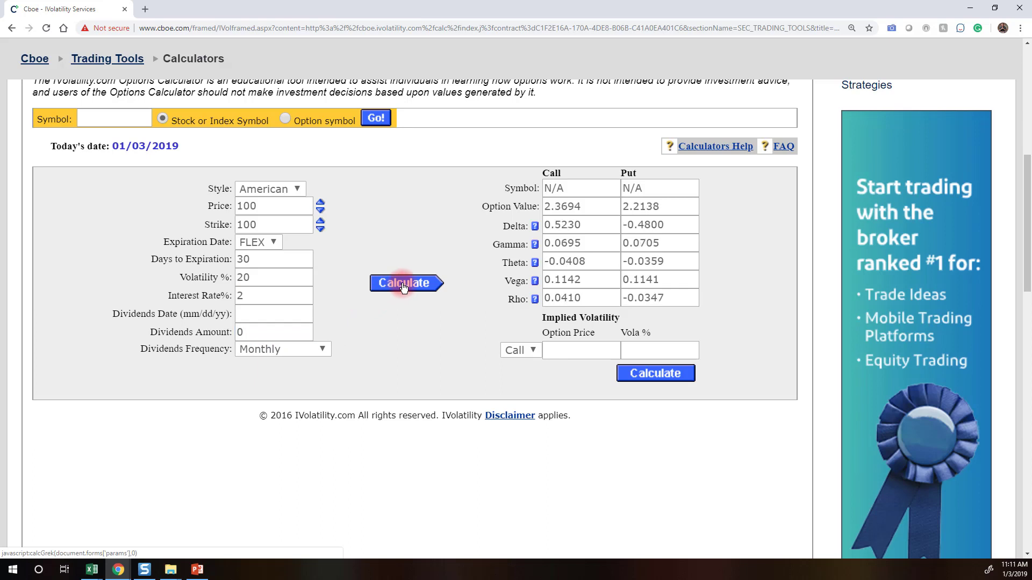
left_click(559, 217)
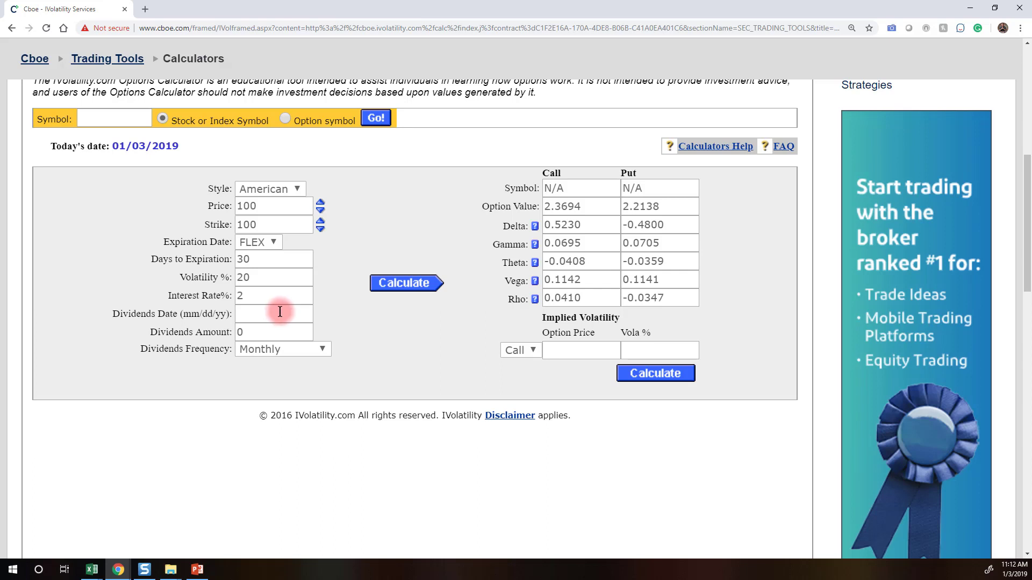
double_click(252, 277)
left_click(253, 279)
Compute 34.28% implied volatility for a call priced 4, then set volatility to 34.3
left_click(561, 352)
type("4")
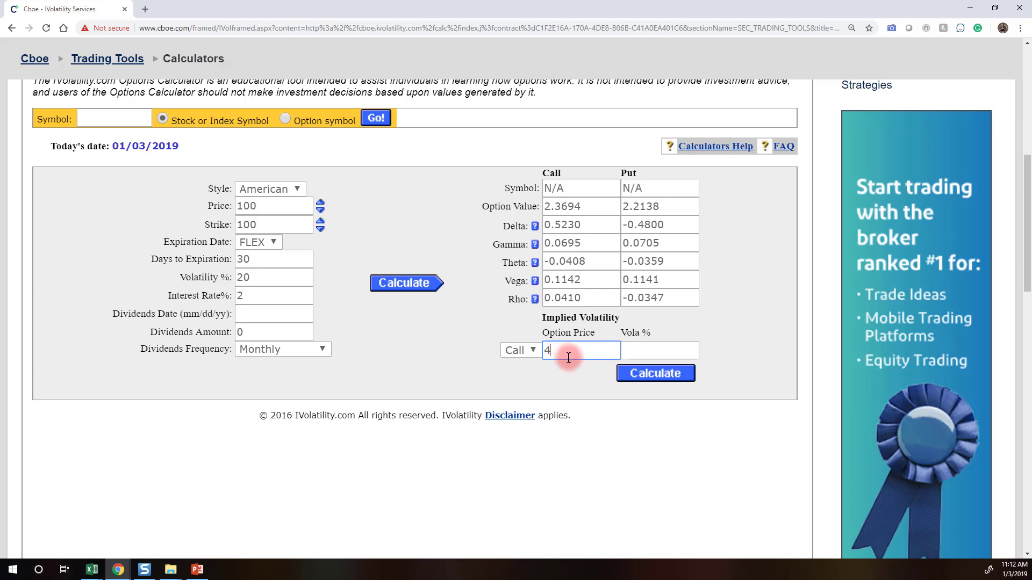
left_click(660, 378)
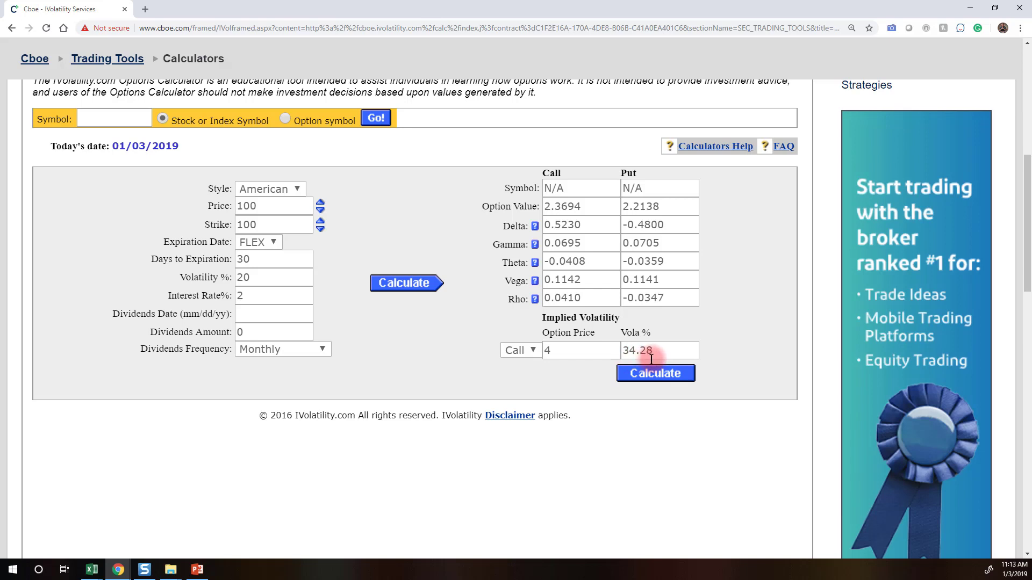
double_click(239, 278)
type("34.3")
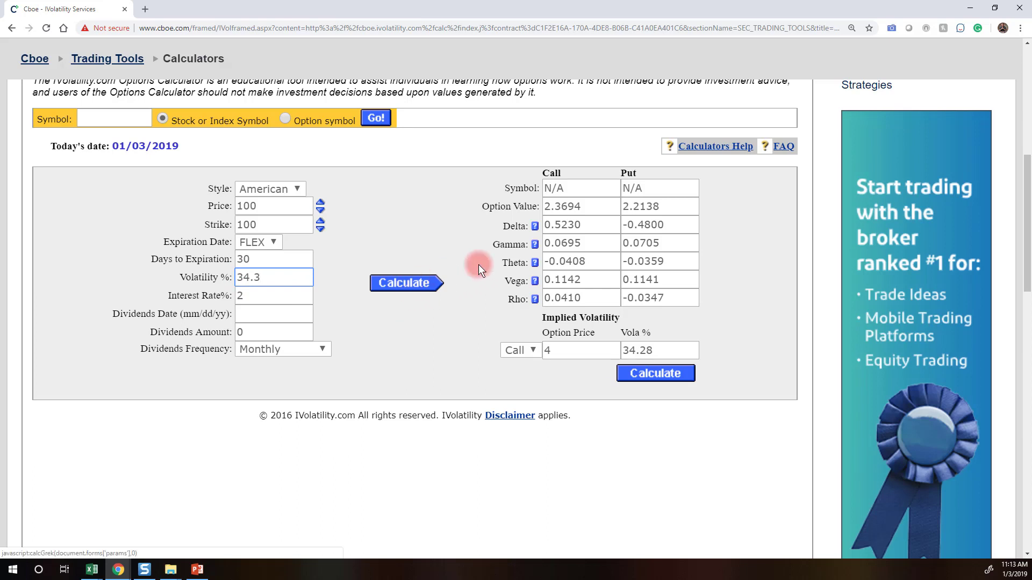
Recalculate the option values with volatility at 34.3%
left_click(550, 213)
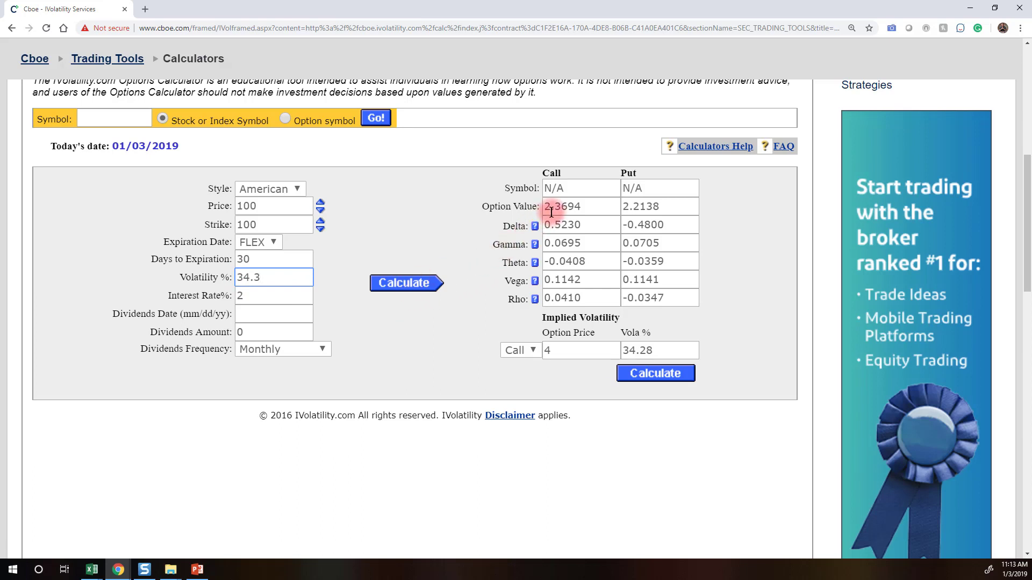
left_click(417, 285)
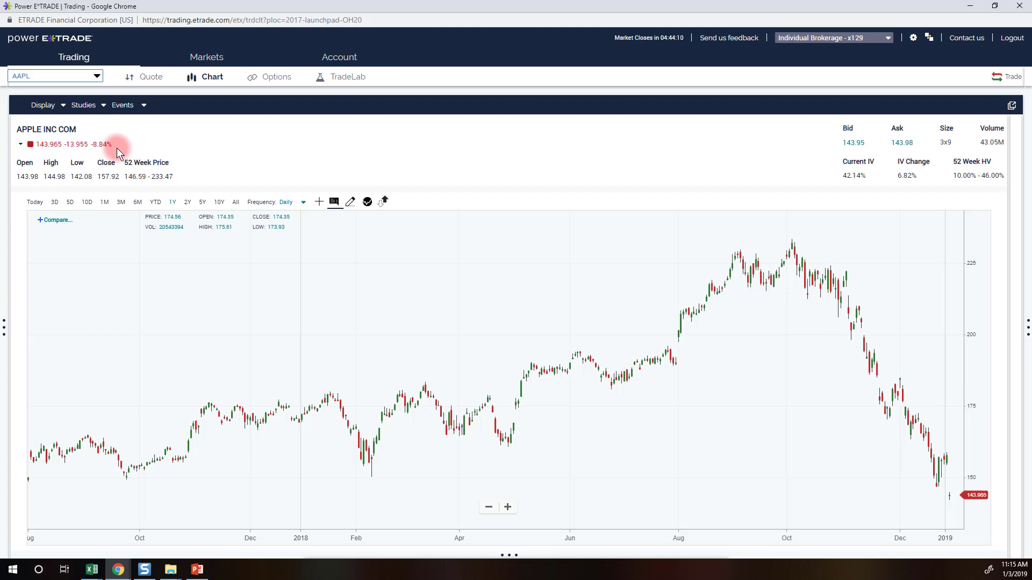
Add the Volatility study from the All Studies list to the AAPL chart
left_click(104, 107)
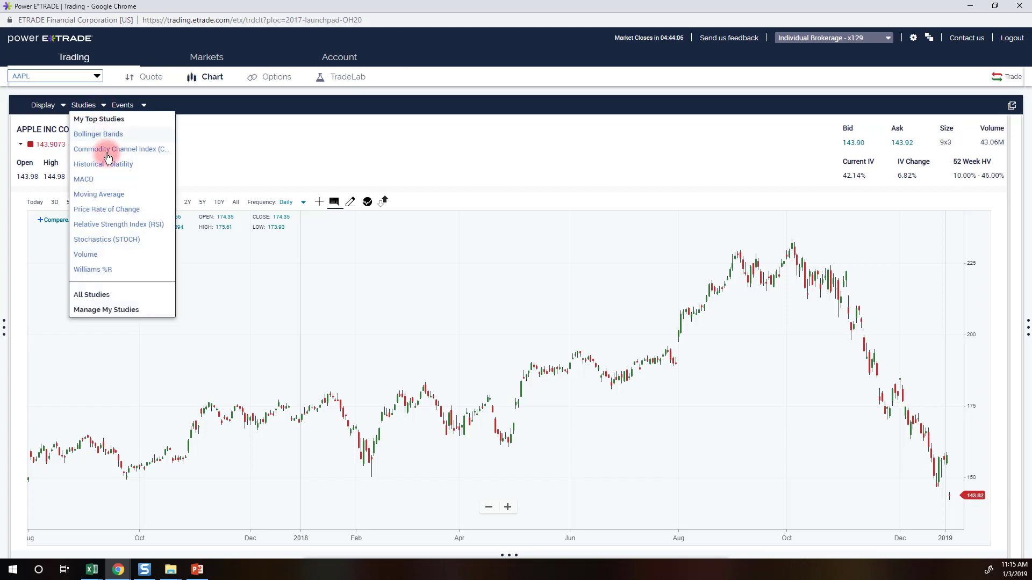
left_click(134, 299)
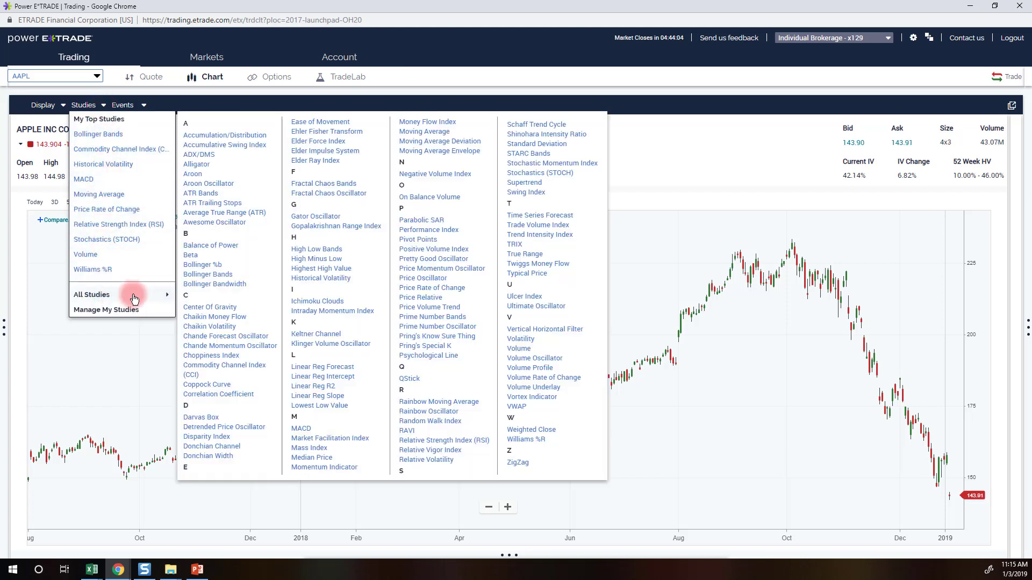
left_click(540, 344)
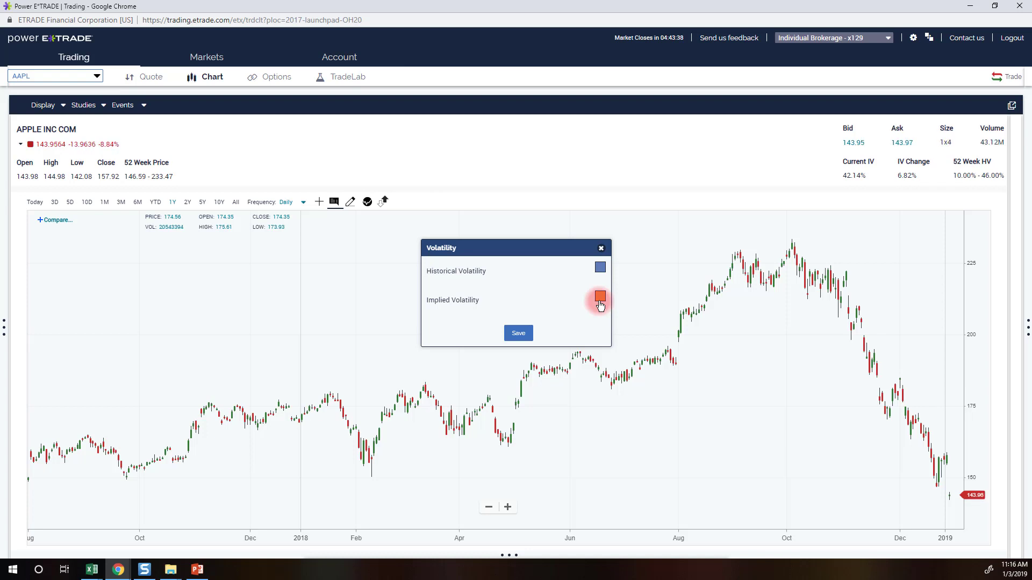
Save the Volatility study and enlarge its pane by dragging the divider upward
left_click(519, 334)
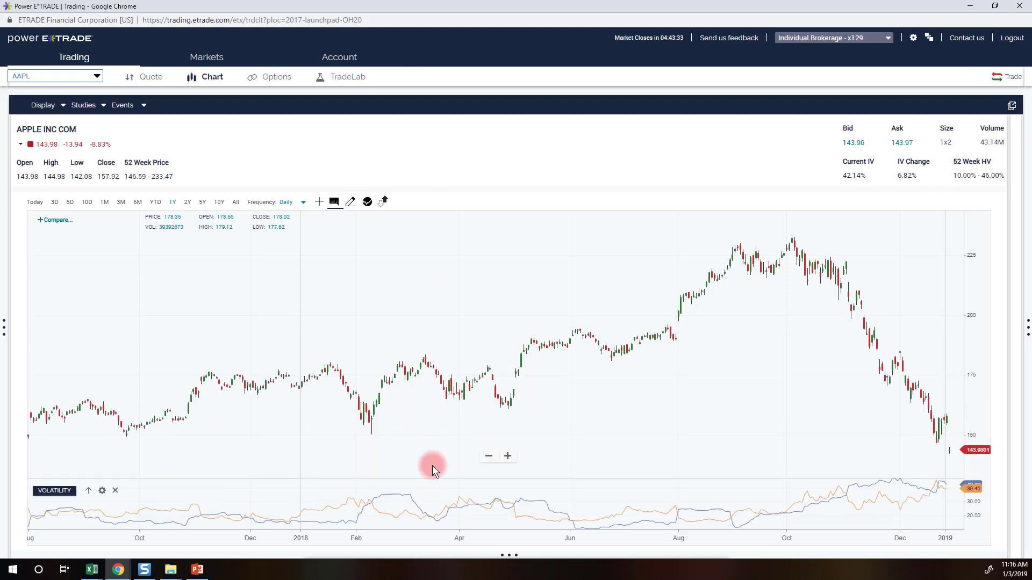
left_click_drag(432, 466, 436, 328)
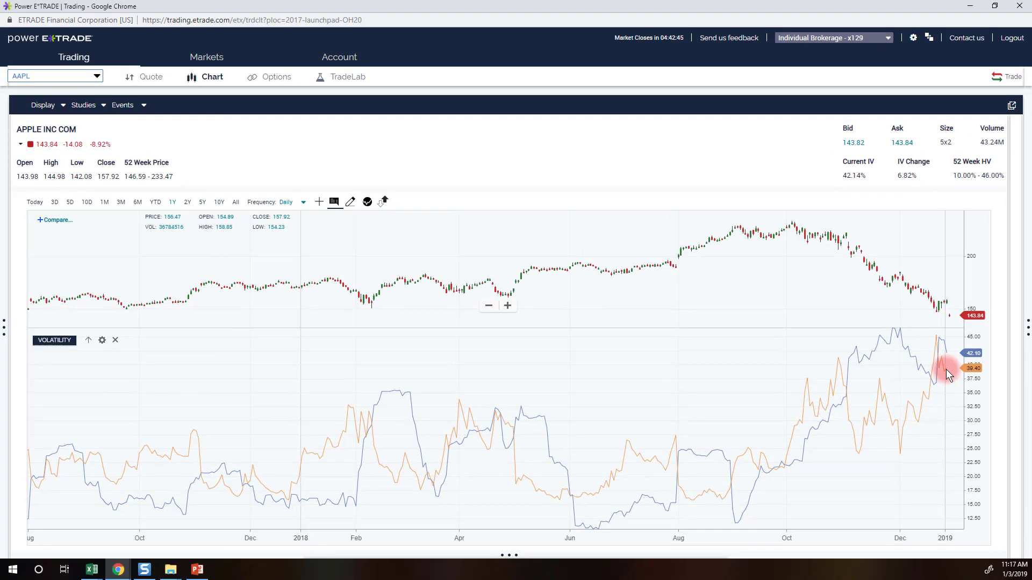
Zoom out to mid-2016 through early 2019 and place crosshair lines at the volatility low near 12.9
scroll(870, 384, "down", 5)
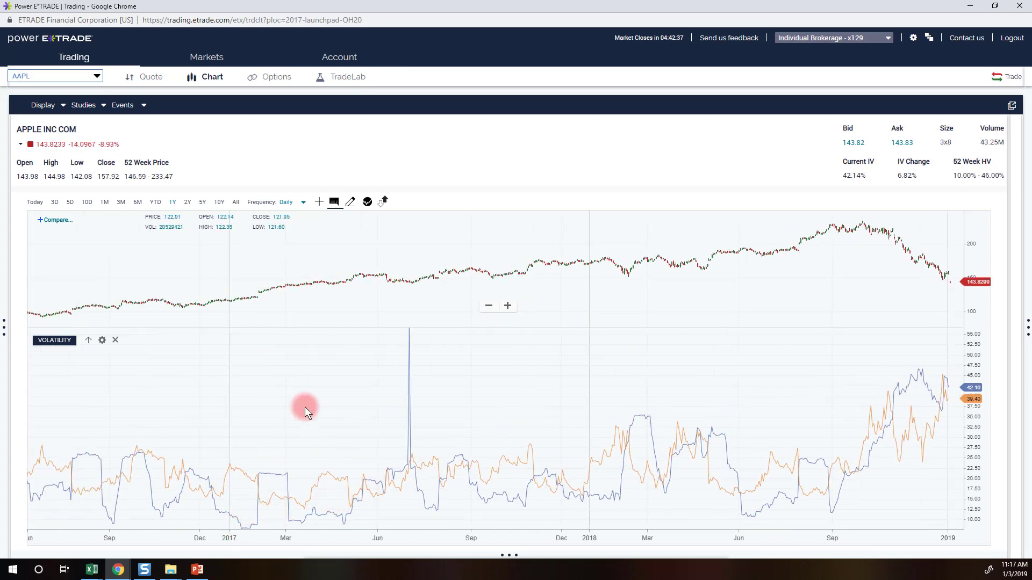
left_click(319, 202)
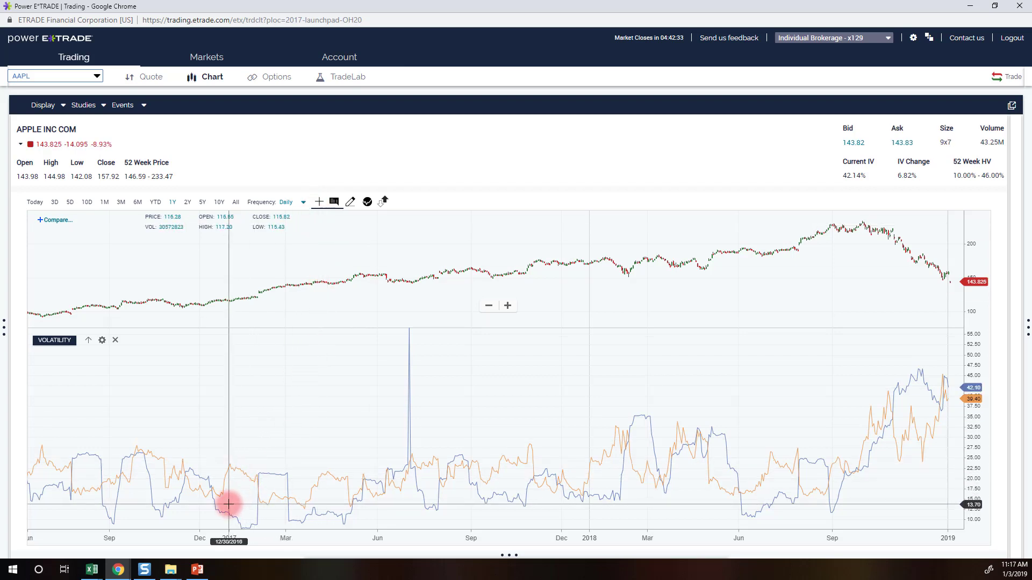
left_click(282, 508)
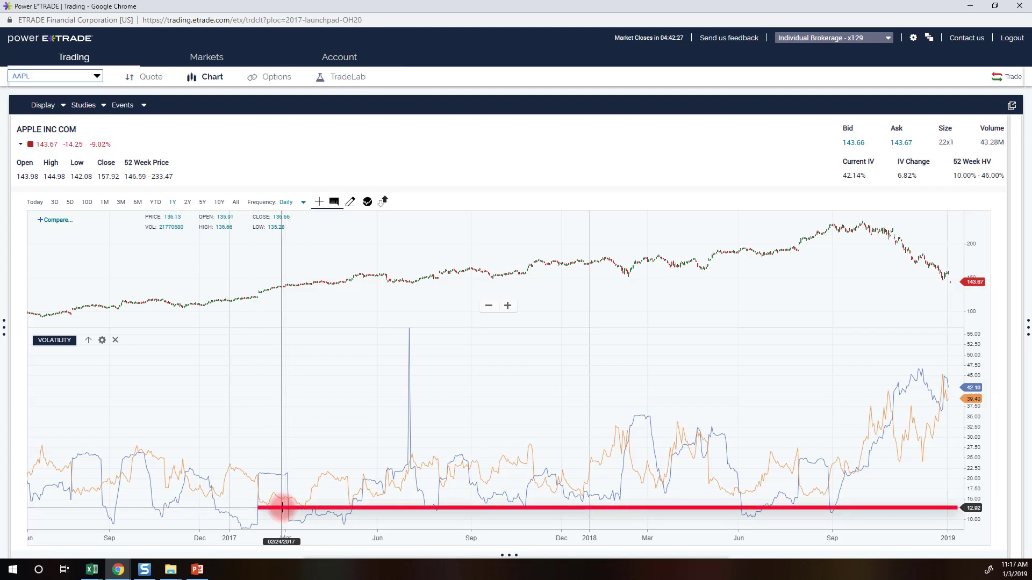
mouse_move(282, 507)
left_mouse_down()
mouse_move(260, 508)
mouse_move(440, 495)
mouse_move(564, 437)
mouse_move(635, 444)
mouse_move(827, 429)
mouse_move(886, 406)
mouse_move(920, 371)
mouse_move(923, 458)
mouse_move(932, 421)
mouse_move(911, 413)
mouse_move(859, 446)
mouse_move(878, 416)
mouse_move(947, 400)
left_mouse_up()
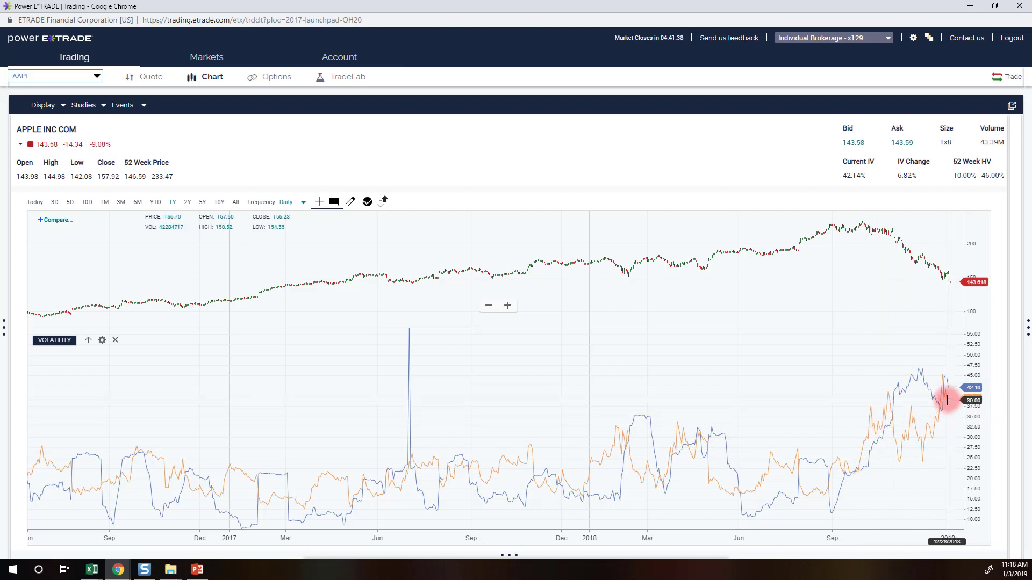
Position the crosshair's horizontal line at about 39.9 in the Volatility pane
mouse_move(946, 400)
left_mouse_down()
mouse_move(949, 385)
mouse_move(947, 402)
mouse_move(571, 401)
mouse_move(194, 511)
mouse_move(232, 527)
left_mouse_up()
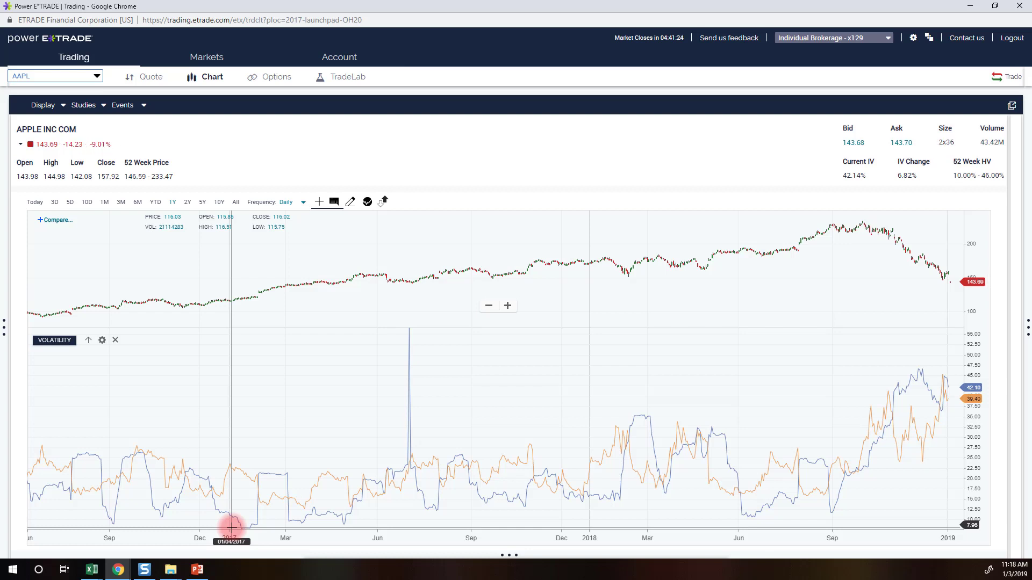
mouse_move(231, 528)
left_mouse_down()
mouse_move(249, 501)
mouse_move(231, 397)
left_mouse_up()
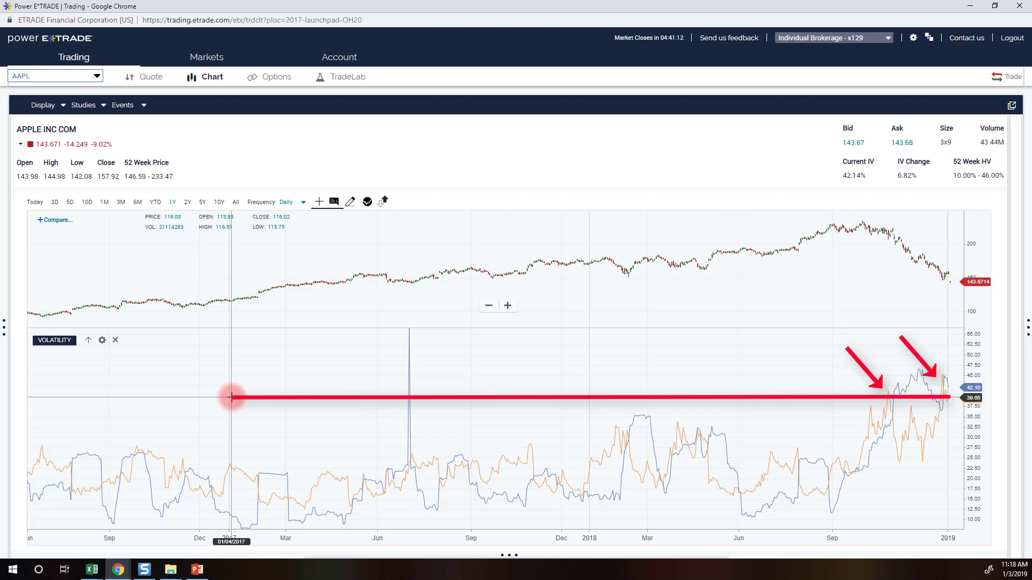
left_click_drag(231, 397, 232, 396)
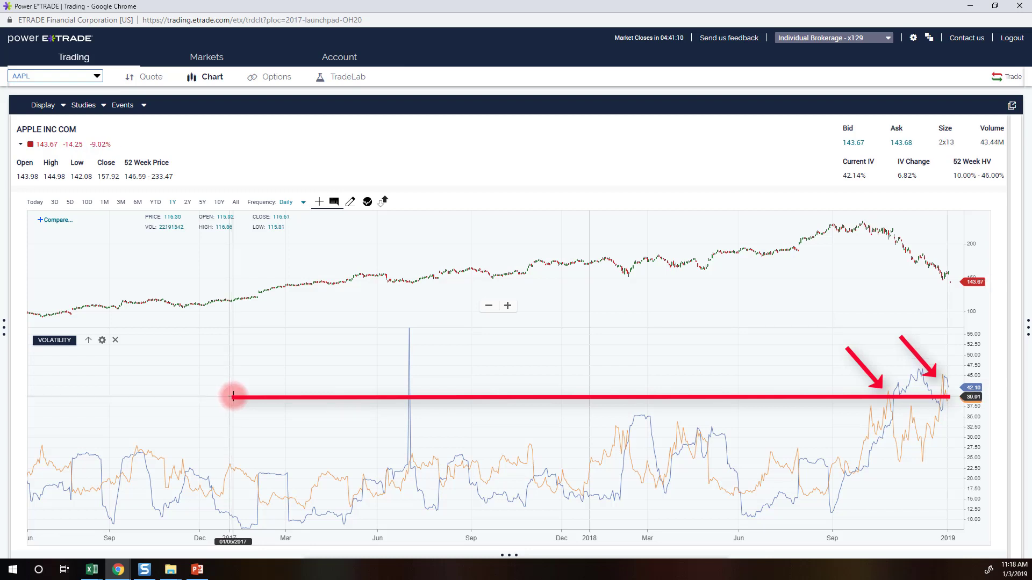